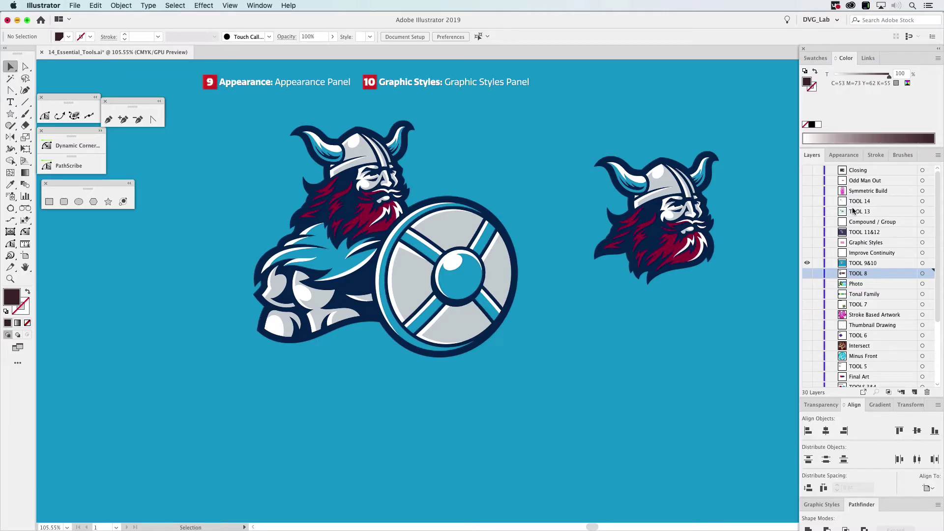
# Bring up the Appearance panel and select the large Viking mascot artwork.
pyautogui.click(844, 155)
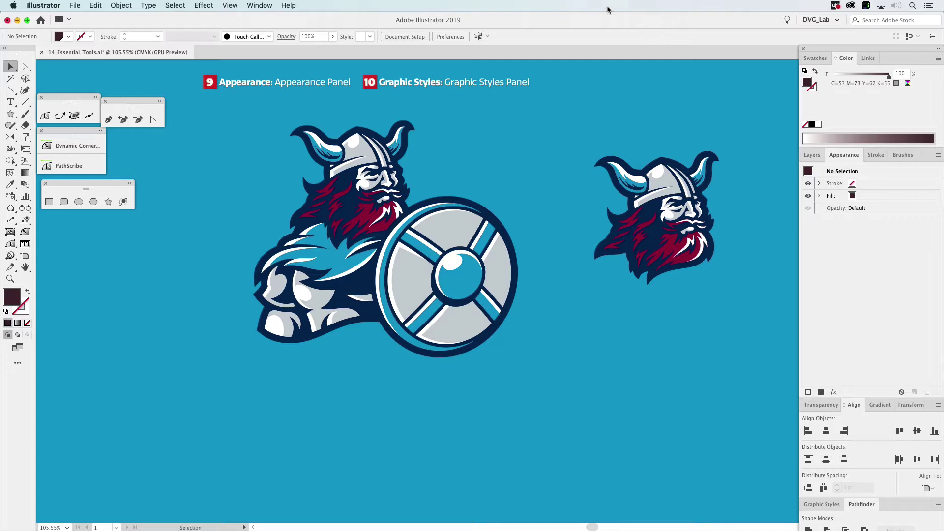
pyautogui.click(348, 134)
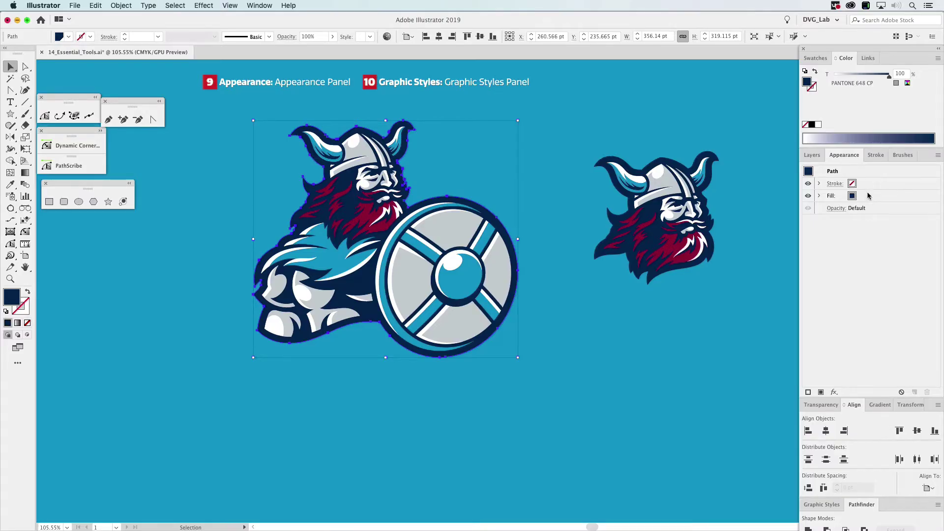
# Add a new 1 pt black stroke to the Viking and place it below the empty stroke.
pyautogui.click(877, 155)
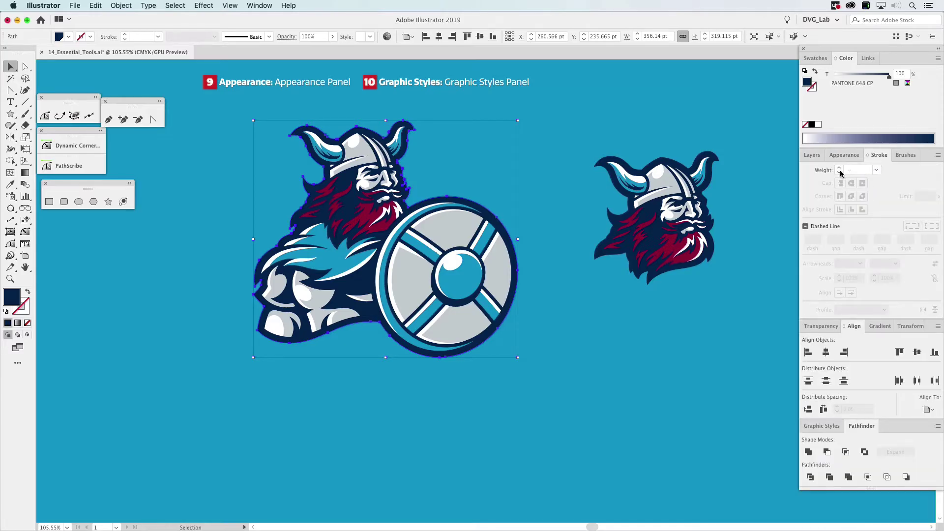
pyautogui.click(811, 155)
pyautogui.click(841, 155)
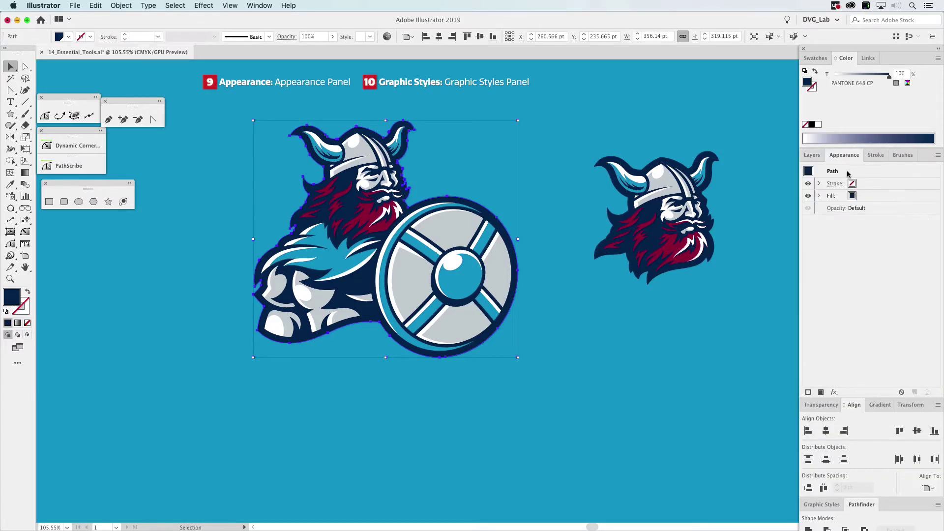
pyautogui.click(937, 155)
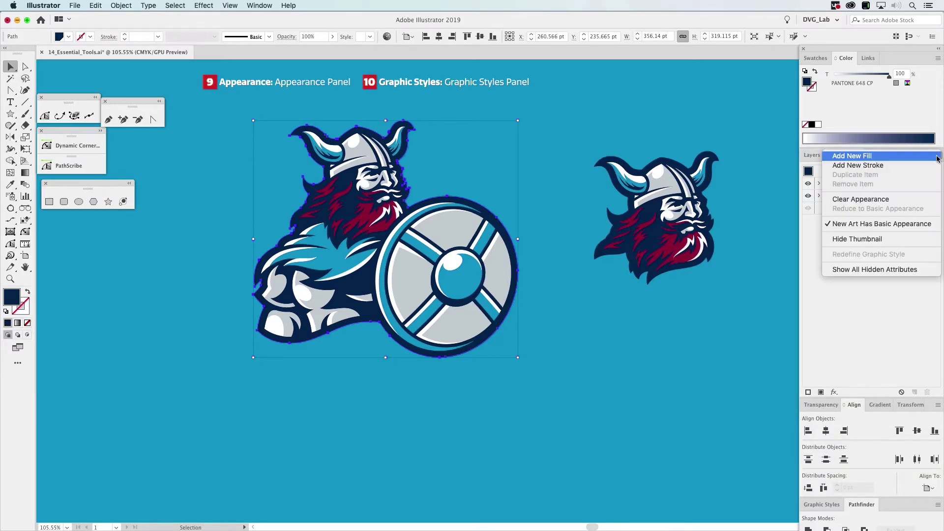
pyautogui.click(858, 165)
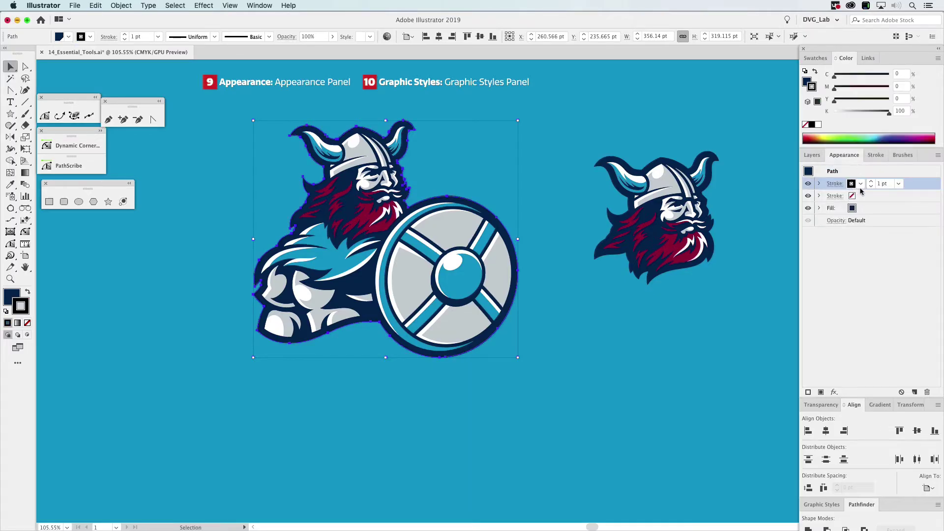
pyautogui.moveTo(910, 184); pyautogui.dragTo(905, 201)
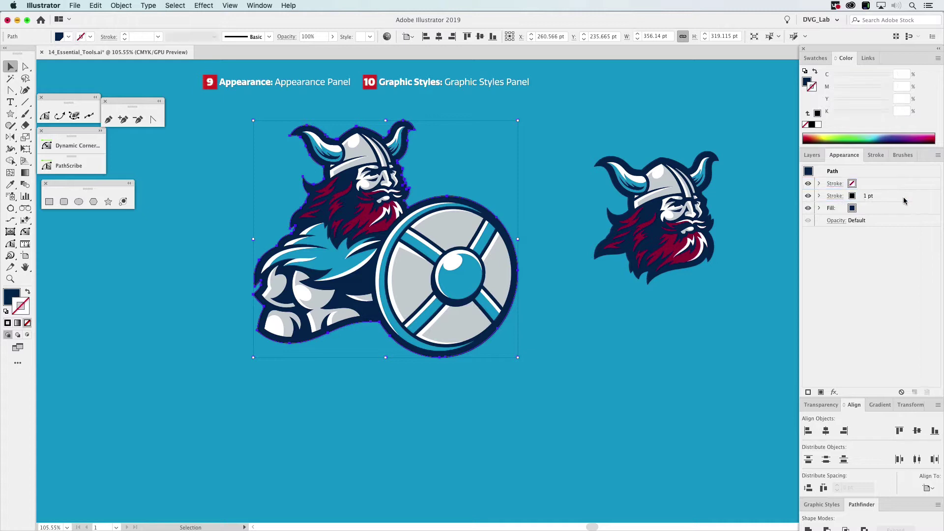
# Make the new stroke a 6 pt white outline and move it beneath the fill.
pyautogui.click(853, 197)
pyautogui.click(860, 197)
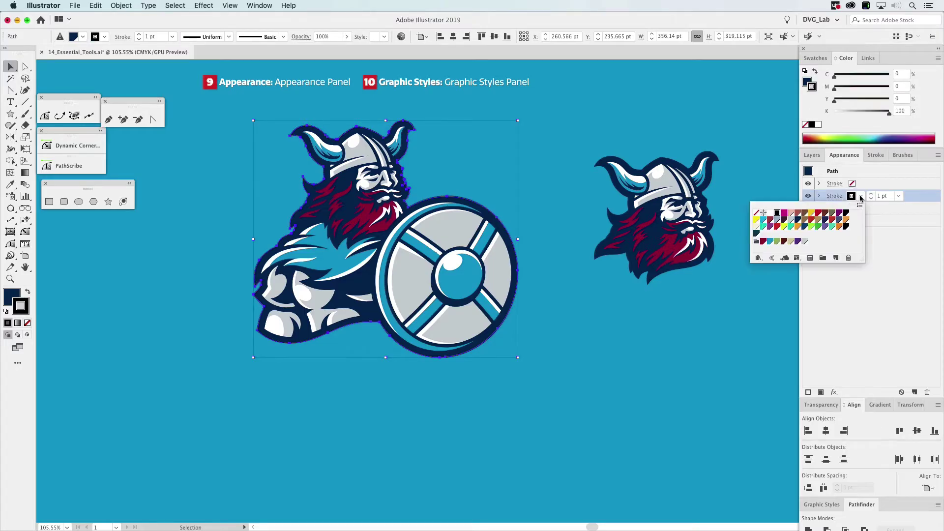
pyautogui.click(770, 213)
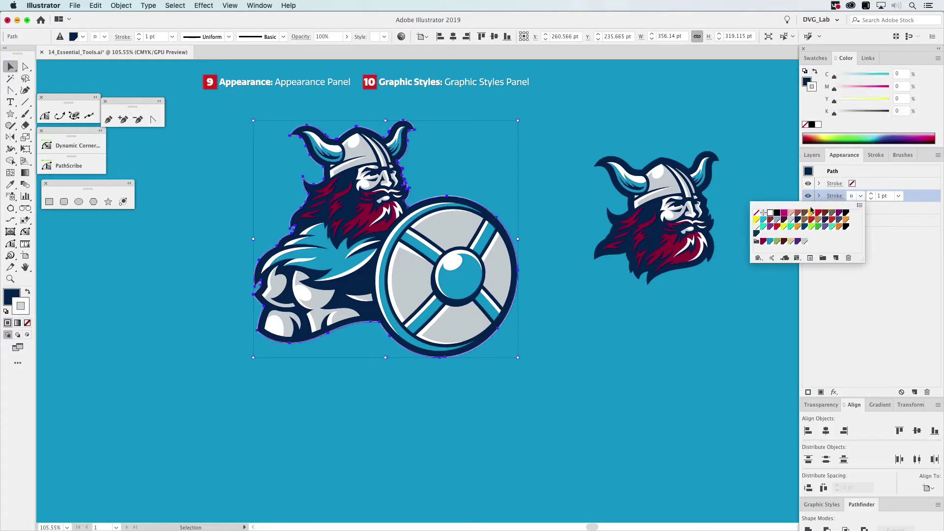
pyautogui.click(871, 194)
pyautogui.click(871, 193)
pyautogui.click(871, 194)
pyautogui.click(871, 195)
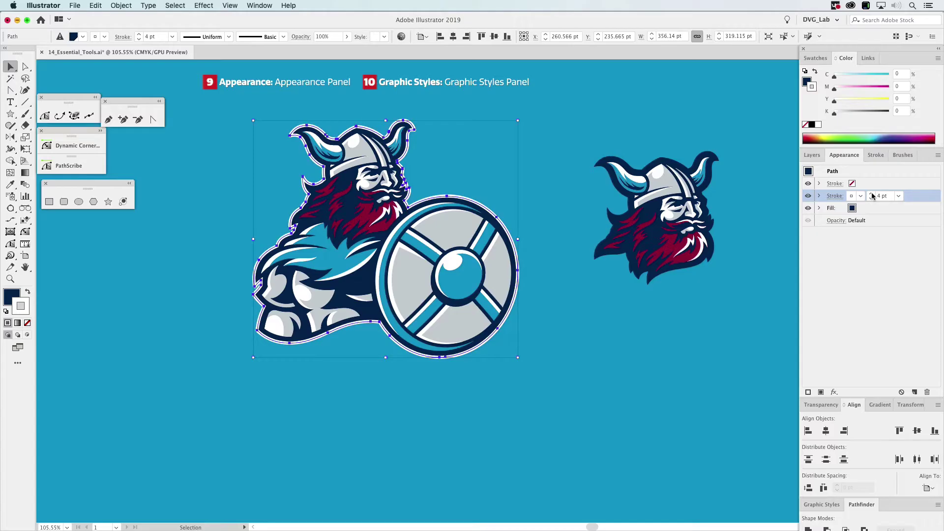
pyautogui.click(872, 194)
pyautogui.click(870, 195)
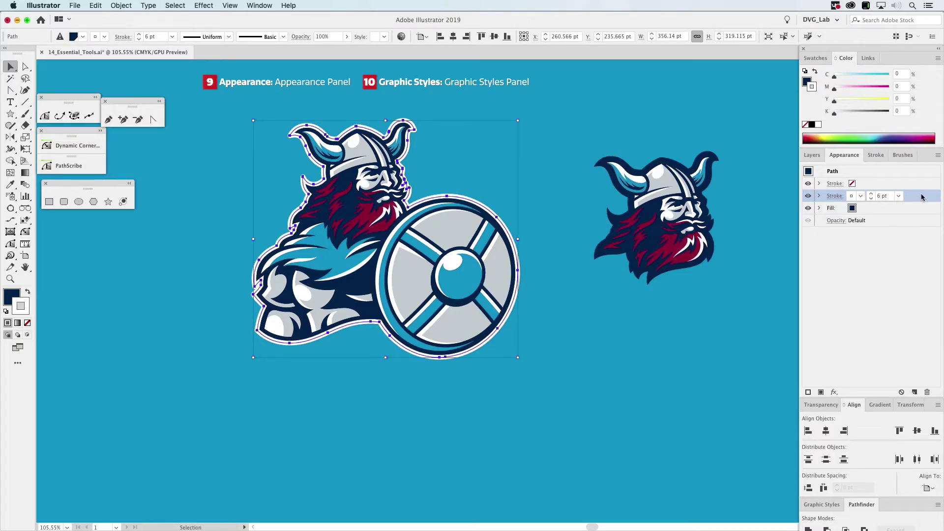
pyautogui.moveTo(921, 197); pyautogui.dragTo(917, 212)
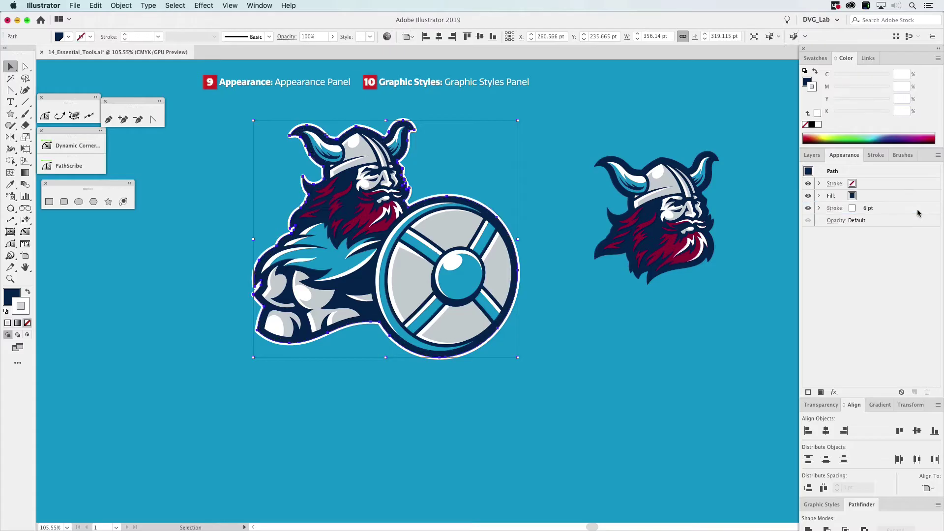
# Raise the white stroke to 12 pt and move the empty stroke below it.
pyautogui.click(863, 210)
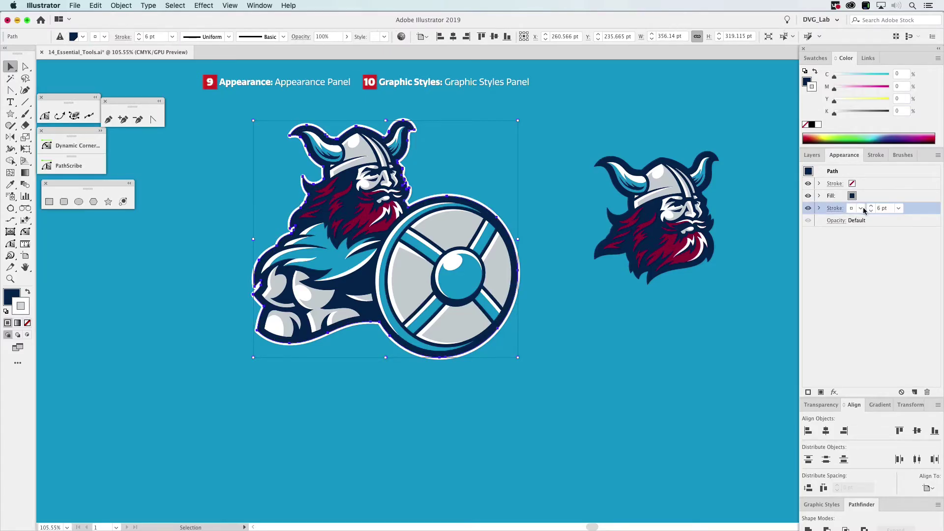
pyautogui.click(871, 207)
pyautogui.click(871, 207)
pyautogui.click(872, 206)
pyautogui.click(871, 206)
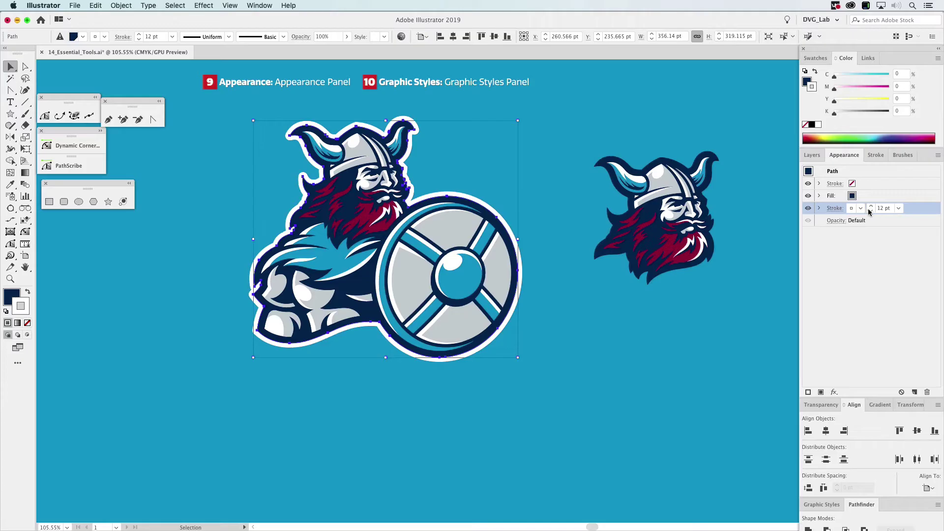
pyautogui.moveTo(867, 185)
pyautogui.mouseDown()
pyautogui.moveTo(891, 211)
pyautogui.moveTo(853, 209)
pyautogui.mouseUp()
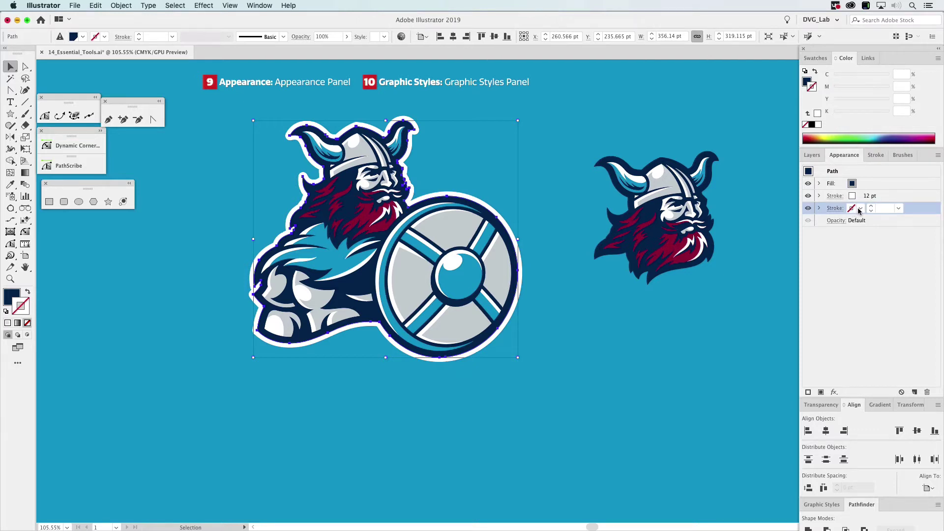
# Change the 12 pt stroke's colour to light grey.
pyautogui.click(853, 197)
pyautogui.click(861, 197)
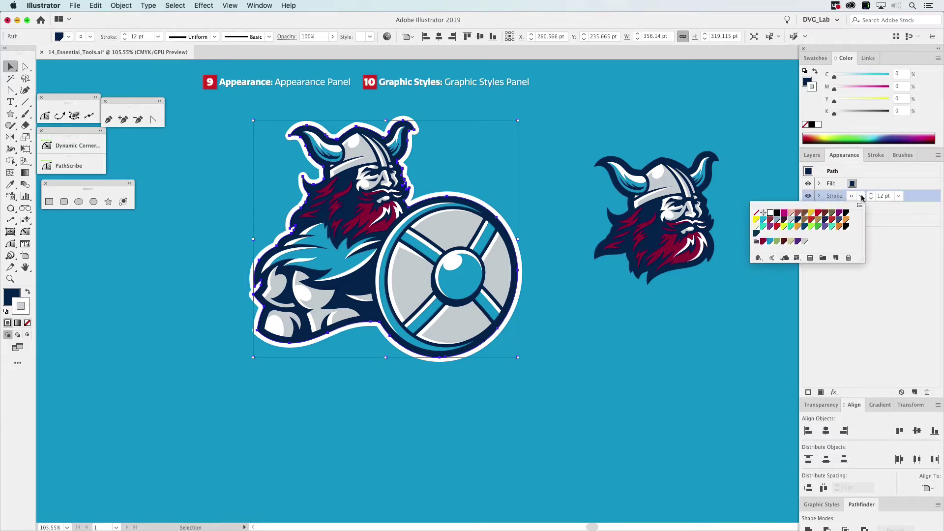
pyautogui.click(804, 242)
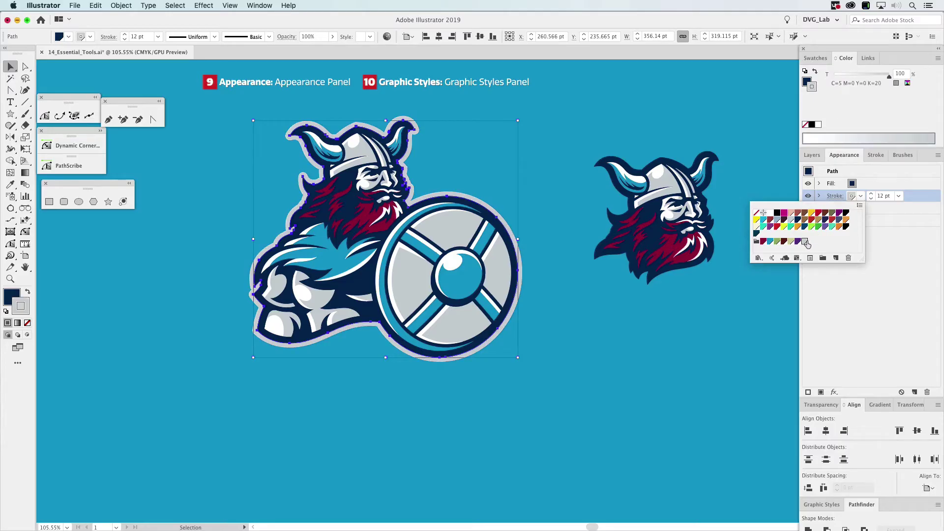
pyautogui.click(894, 214)
# Make the bottom stroke a 24 pt white outline.
pyautogui.click(852, 209)
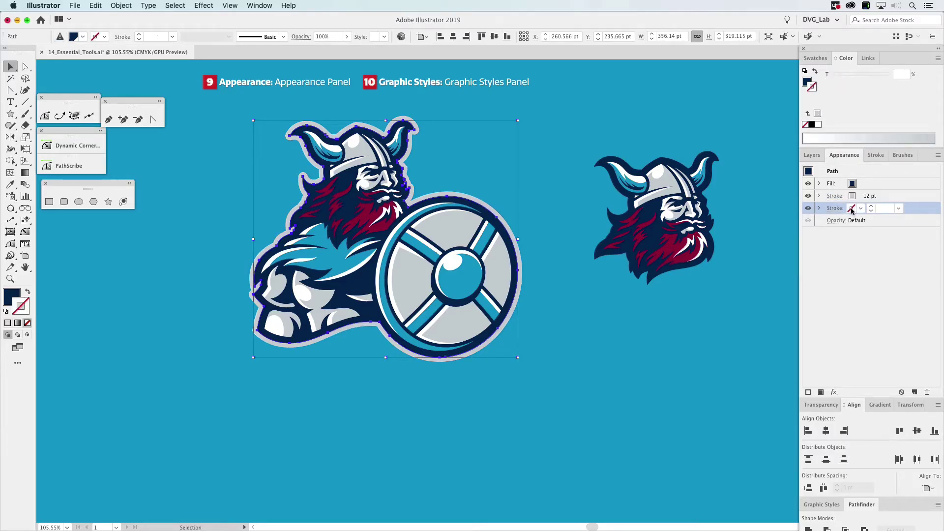
pyautogui.click(861, 207)
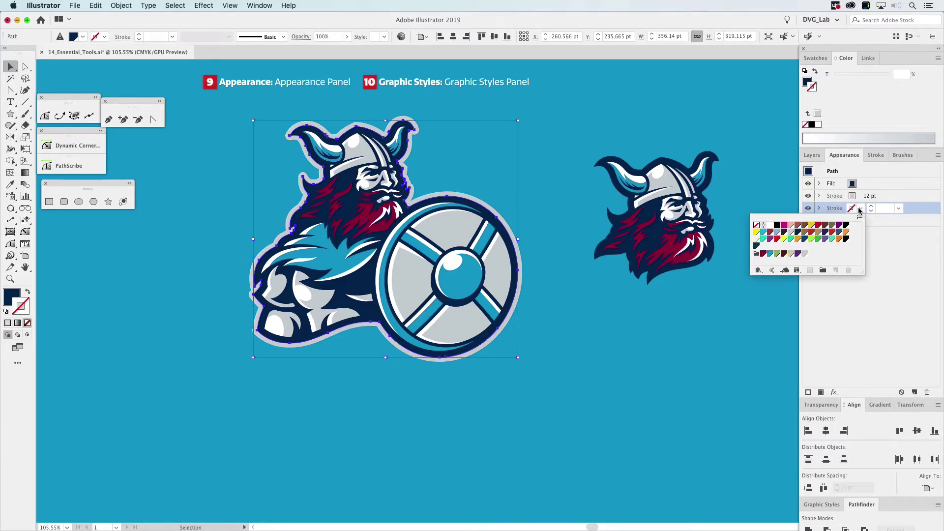
pyautogui.click(769, 225)
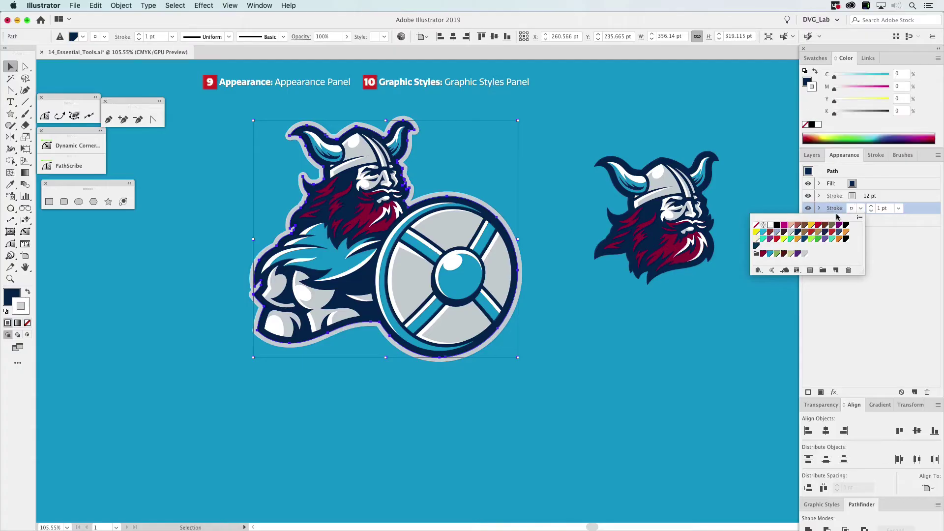
pyautogui.click(881, 208)
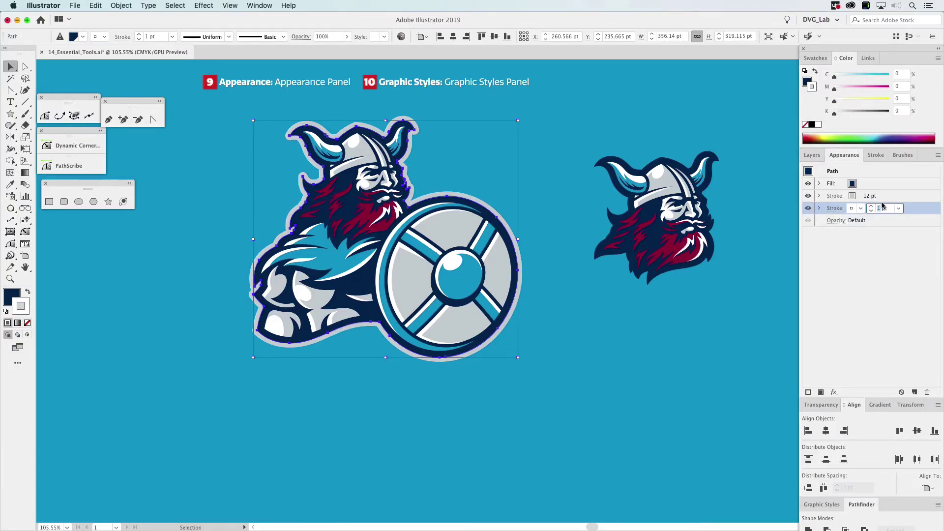
pyautogui.write('24')
pyautogui.press('Return')
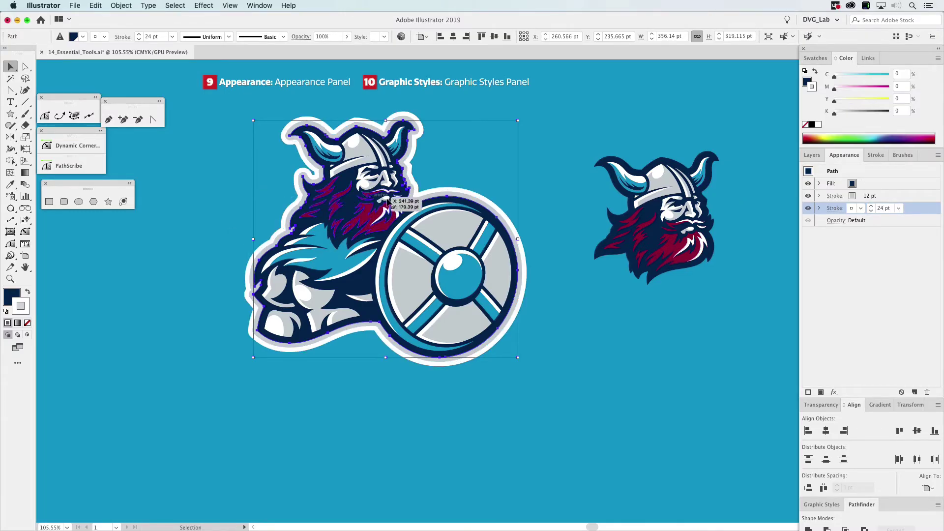
pyautogui.click(834, 393)
# Add a 75% Multiply Drop Shadow with 5 pt X offset, 3 pt Y offset, 5 pt blur.
pyautogui.moveTo(834, 394)
pyautogui.moveTo(848, 373)
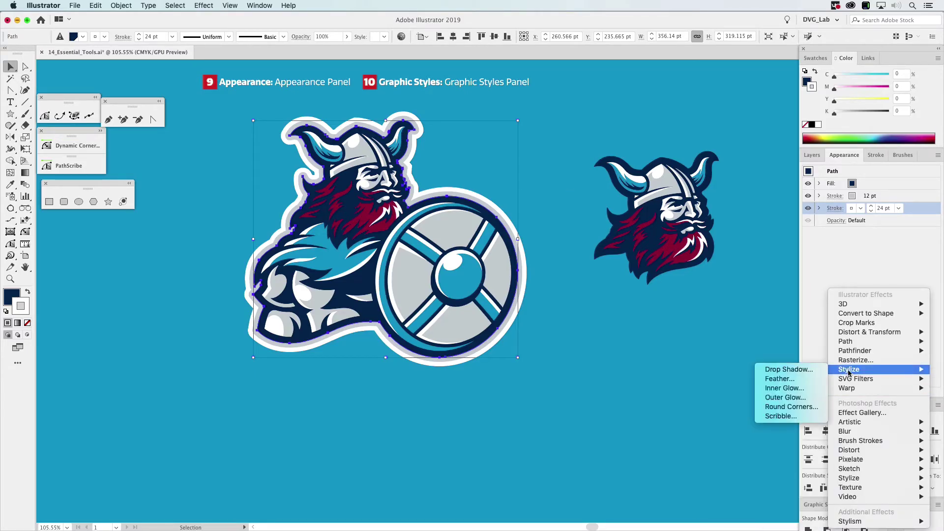
pyautogui.click(806, 371)
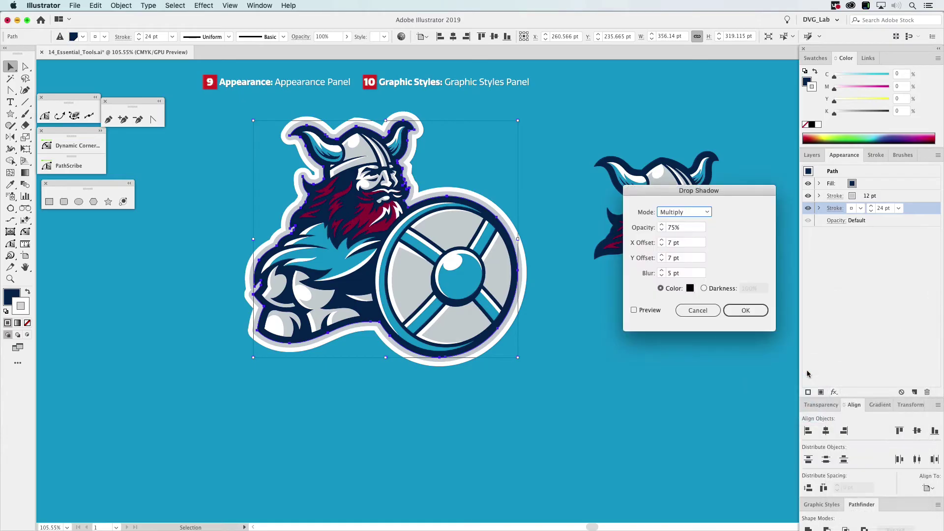
pyautogui.click(646, 310)
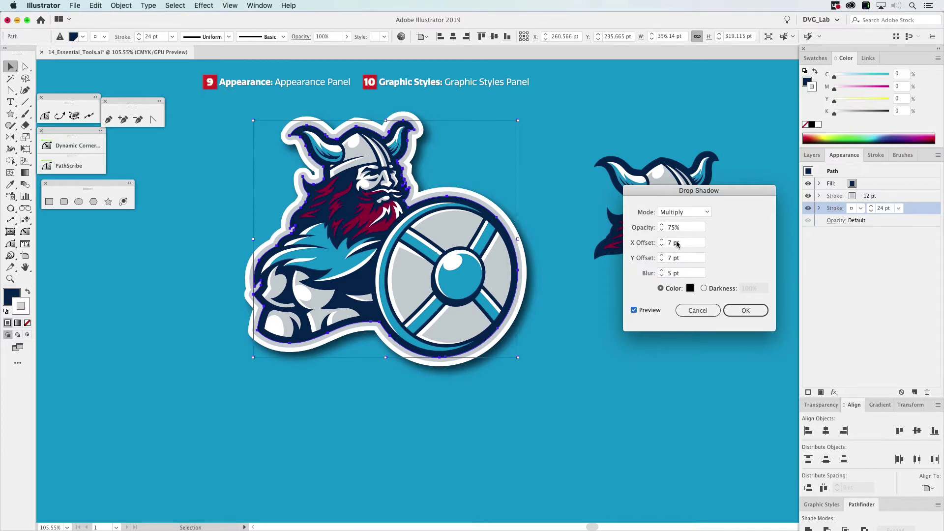
pyautogui.moveTo(673, 245); pyautogui.dragTo(664, 242)
pyautogui.write('5')
pyautogui.click(669, 259)
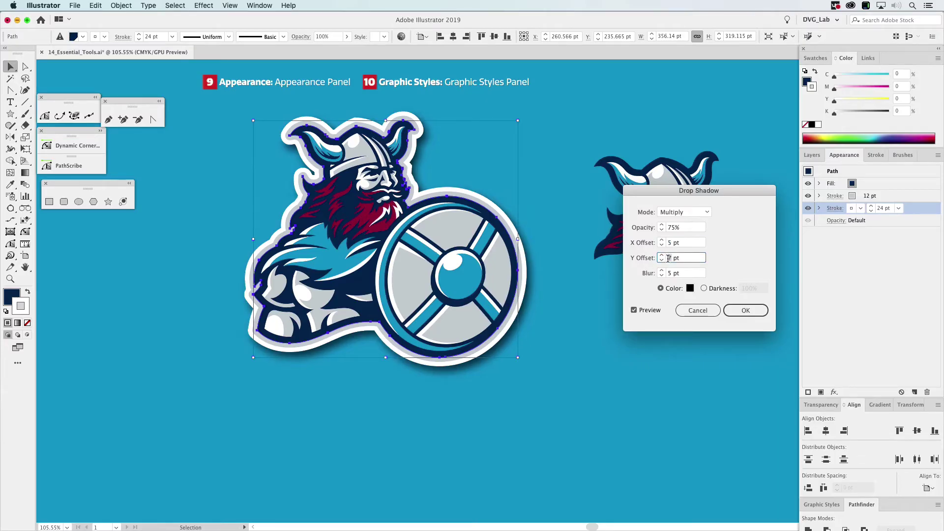
pyautogui.write('3')
pyautogui.click(685, 242)
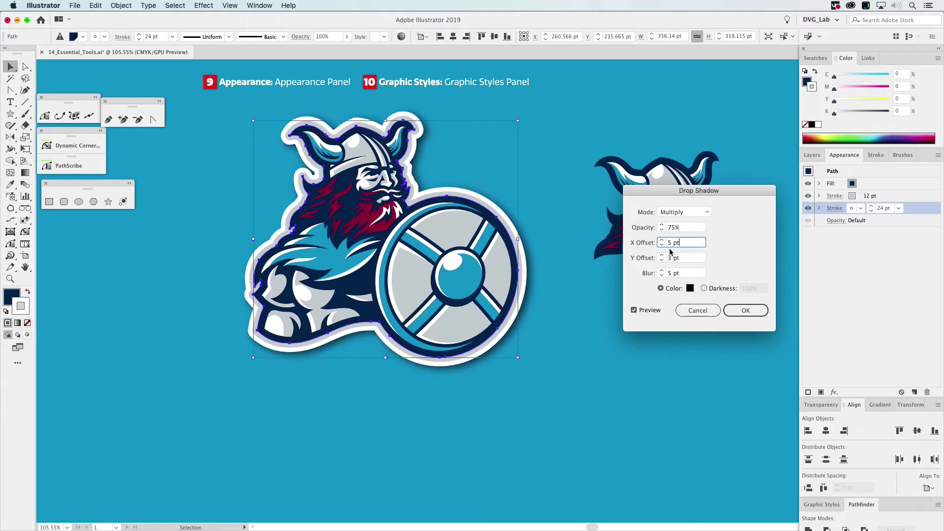
pyautogui.click(742, 312)
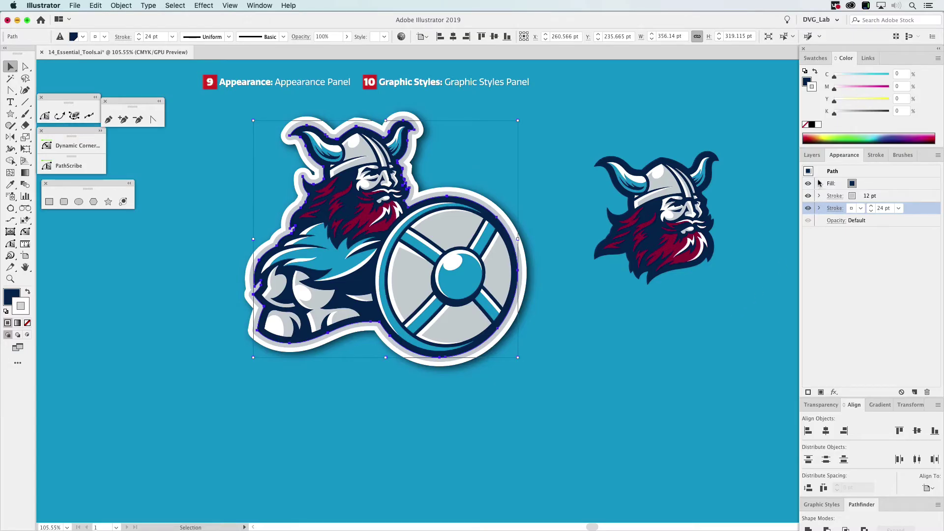
pyautogui.moveTo(418, 132); pyautogui.dragTo(540, 117)
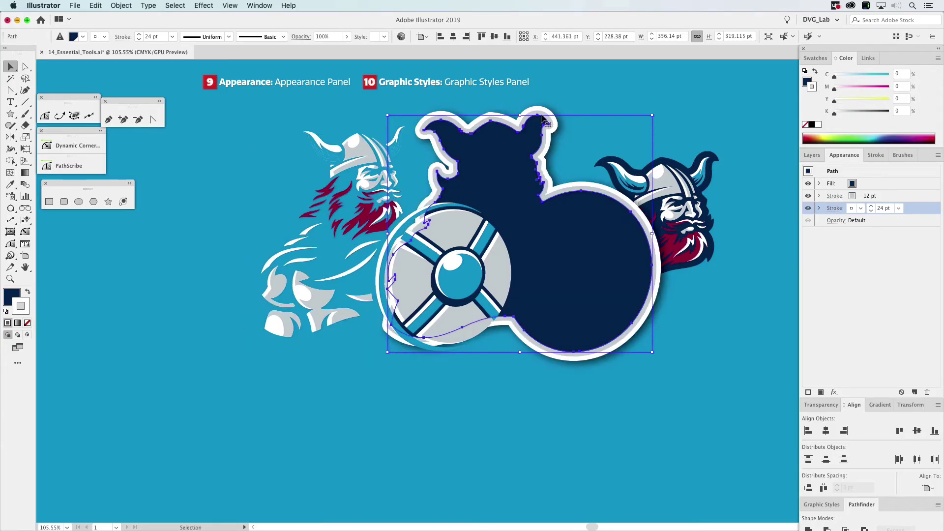
pyautogui.press('a')
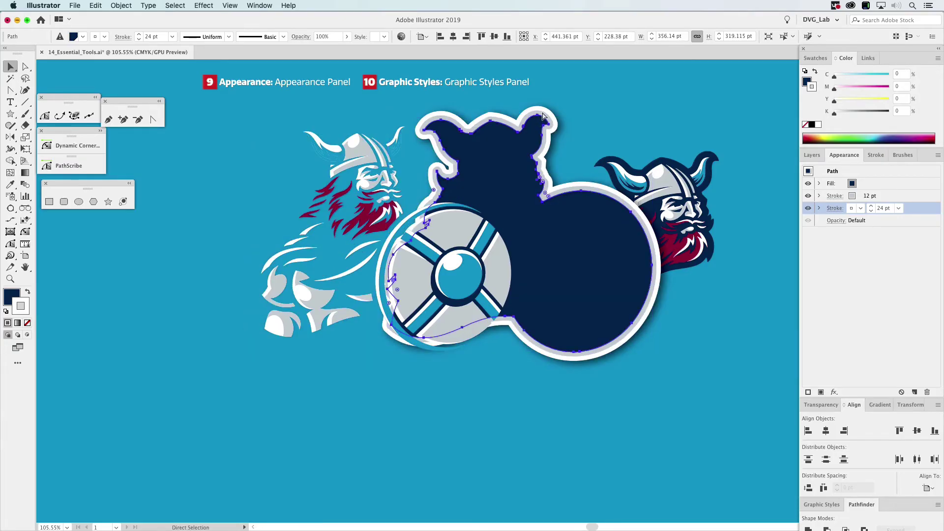
pyautogui.press('super+z')
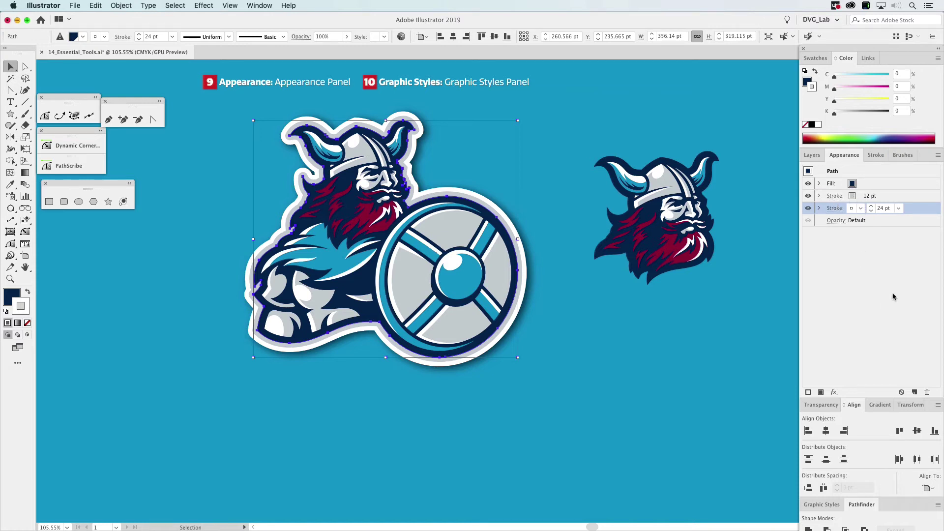
# Float and enlarge the Graphic Styles panel, then drag the Viking in to create Graphic Style 2.
pyautogui.moveTo(831, 505); pyautogui.dragTo(616, 322)
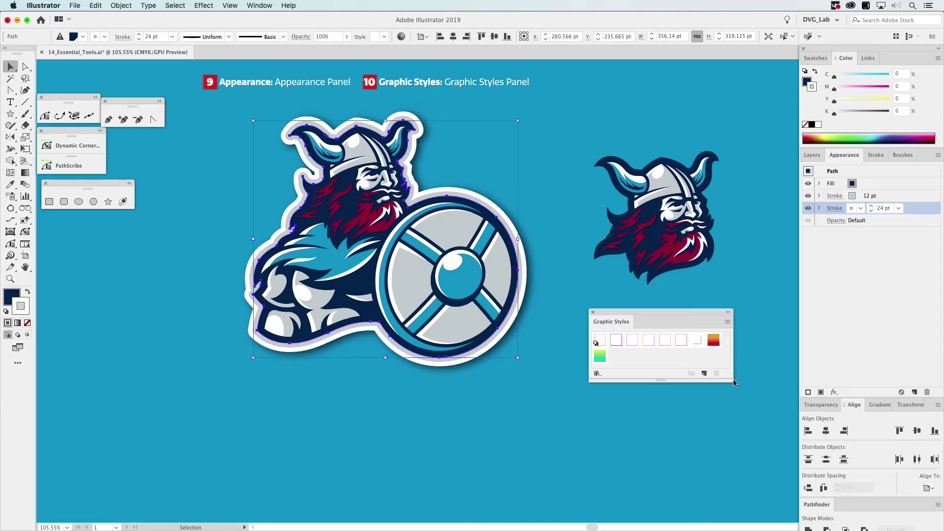
pyautogui.moveTo(732, 381); pyautogui.dragTo(763, 459)
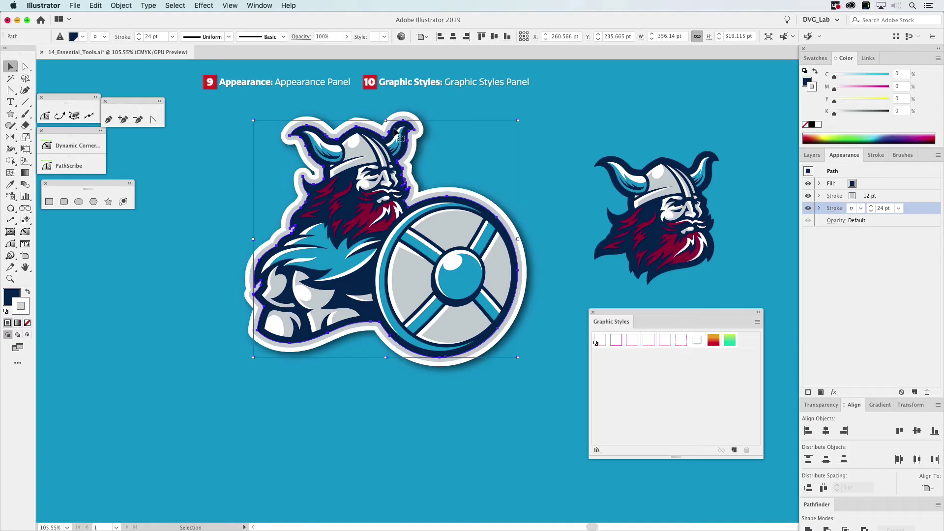
pyautogui.moveTo(395, 131); pyautogui.dragTo(629, 372)
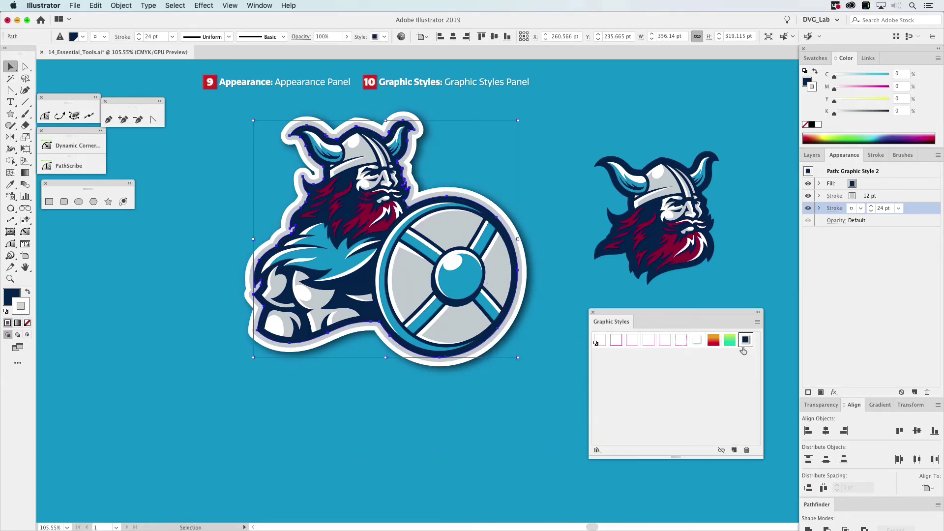
pyautogui.click(741, 293)
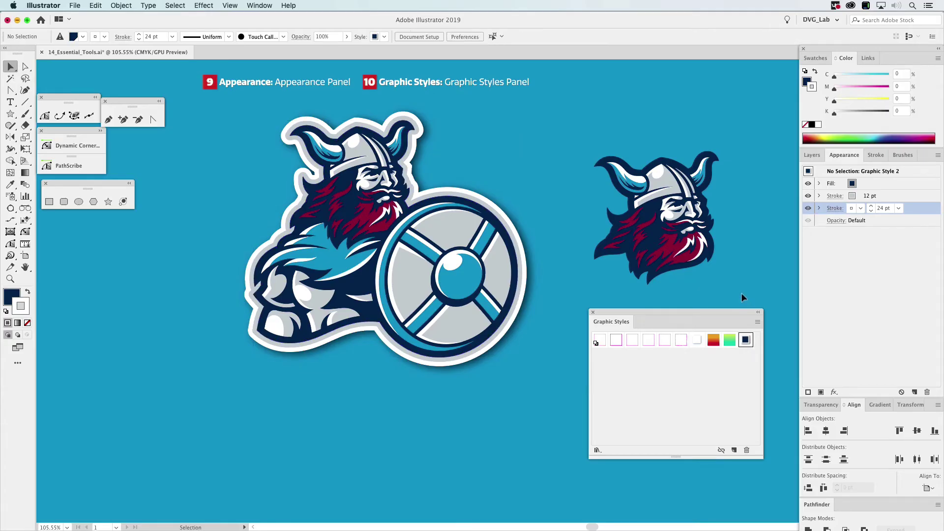
pyautogui.click(615, 157)
# Apply Graphic Style 2 to the small Viking head's path inside its group, then show Layers.
pyautogui.moveTo(616, 155); pyautogui.dragTo(617, 158)
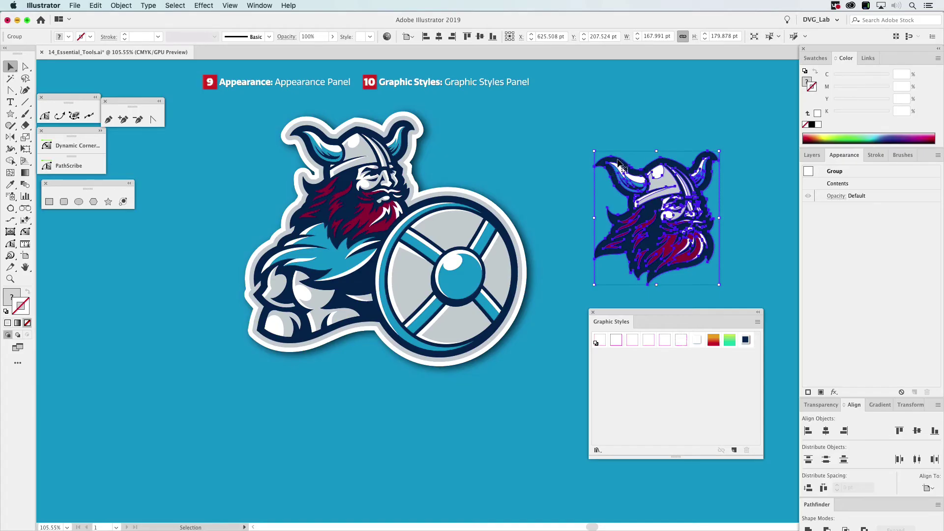
pyautogui.doubleClick(618, 162)
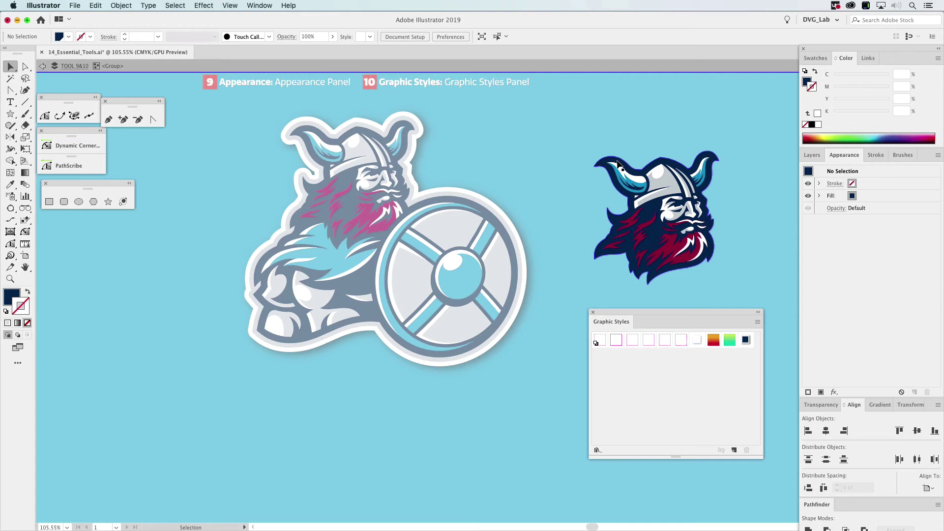
pyautogui.click(617, 163)
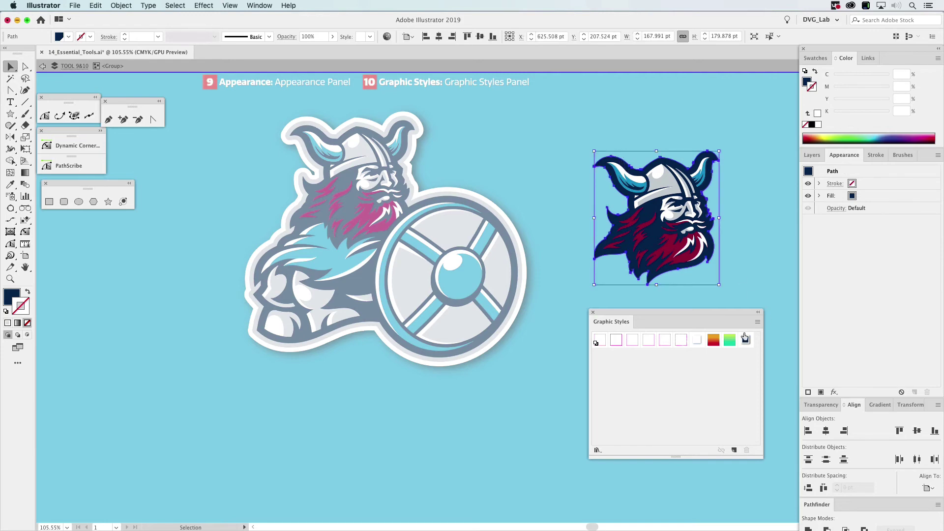
pyautogui.click(746, 341)
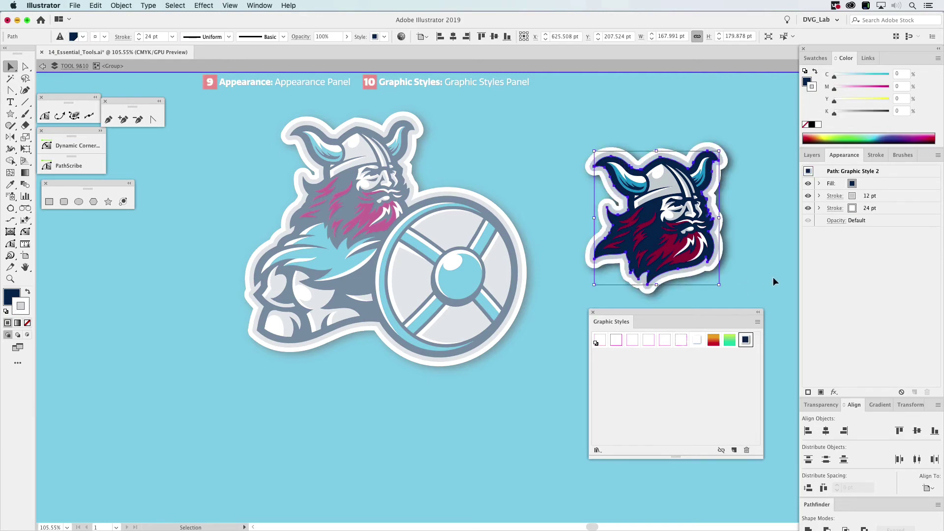
pyautogui.doubleClick(772, 277)
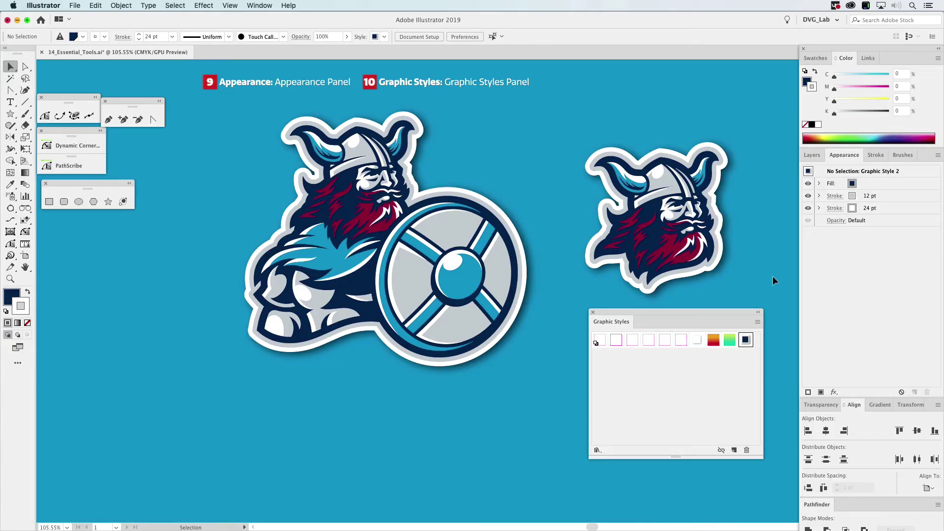
pyautogui.click(812, 155)
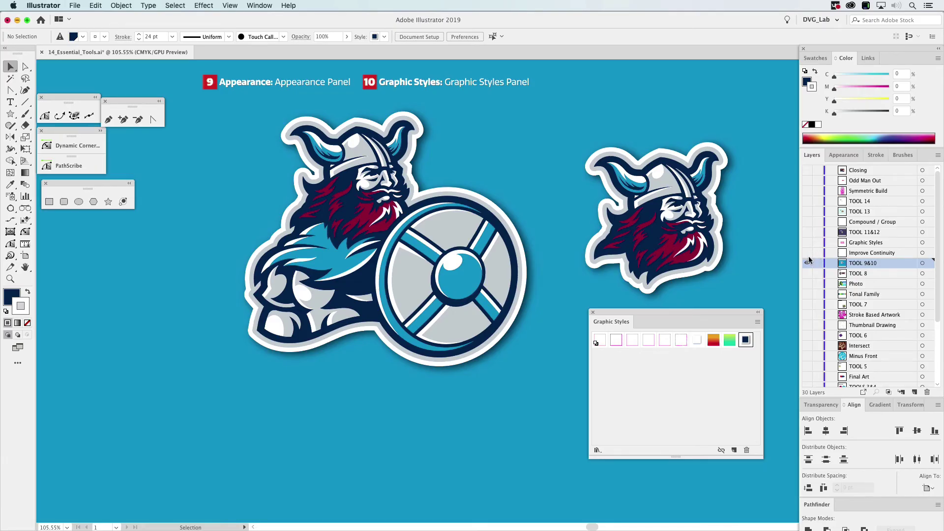
# Make the Improve Continuity layer visible and move the Graphic Styles panel off the icons.
pyautogui.click(807, 252)
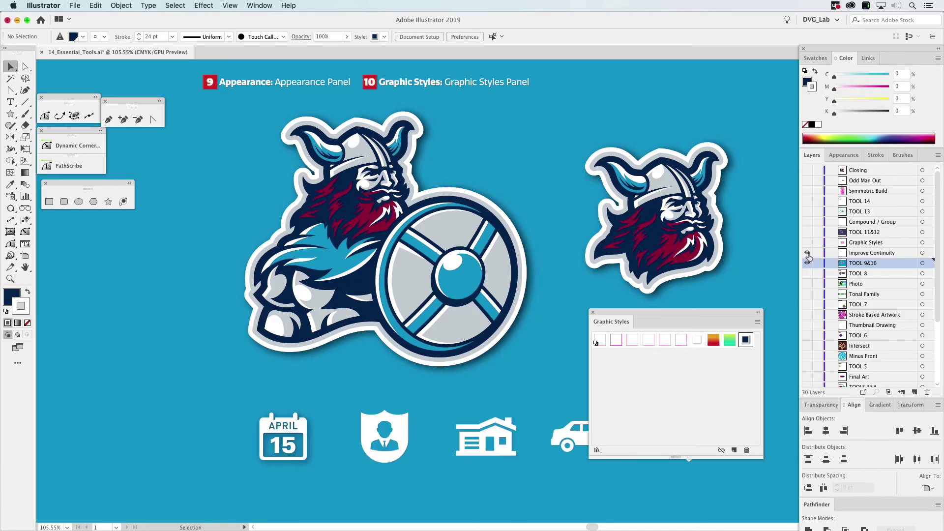
pyautogui.moveTo(700, 311); pyautogui.dragTo(680, 108)
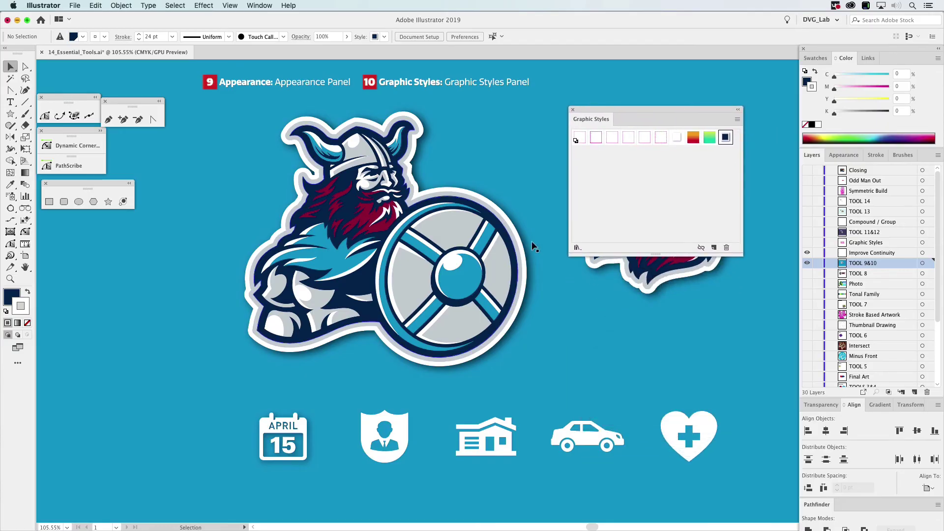
pyautogui.moveTo(631, 108); pyautogui.dragTo(633, 158)
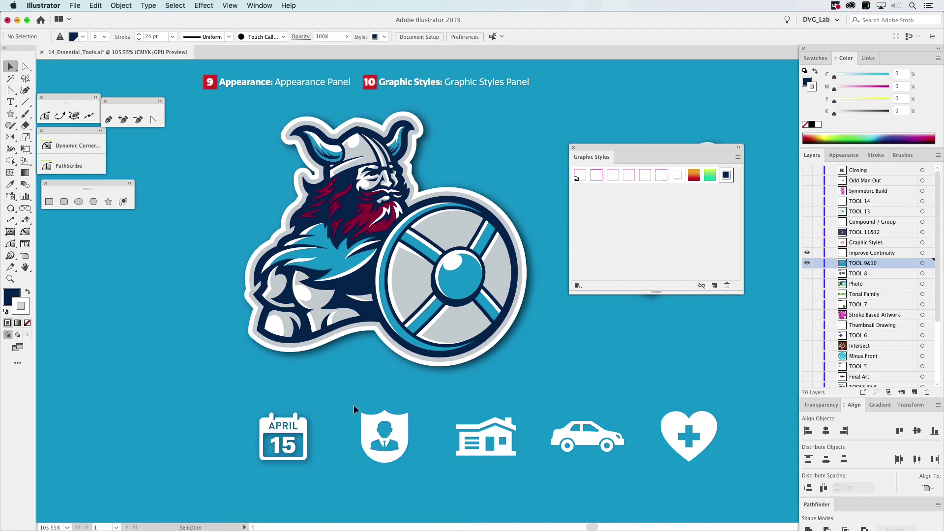
# Give the shield, house, car and heart icons a drop-shadow graphic style.
pyautogui.moveTo(712, 464); pyautogui.dragTo(713, 464)
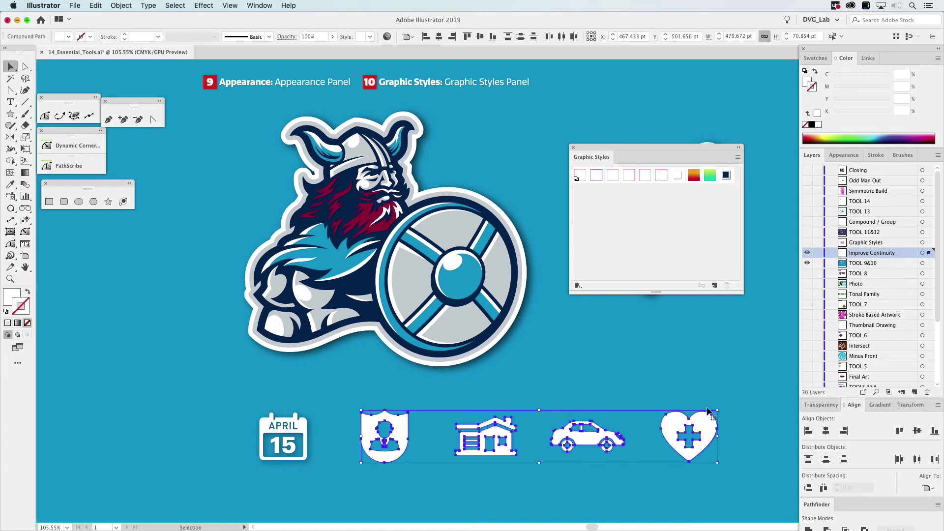
pyautogui.click(677, 176)
pyautogui.click(671, 350)
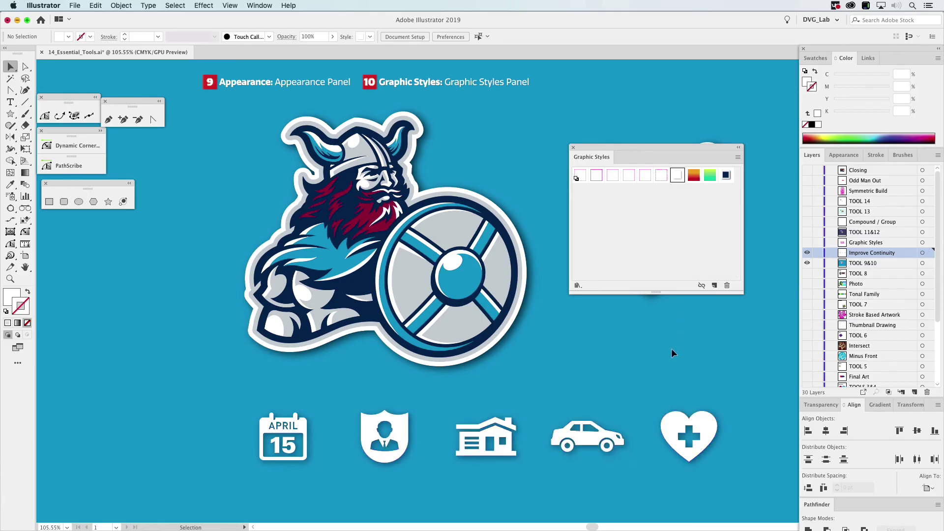